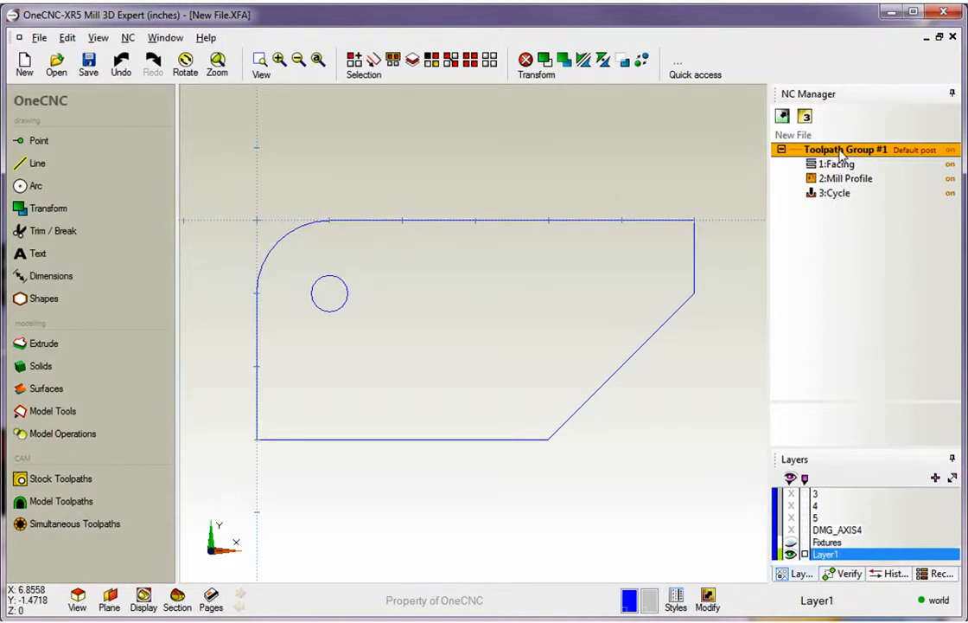
Open the simulation setup for Toolpath Group #1 and enable an automatic stock offset of .2
{"action": "right_click", "coordinate": [840, 153]}
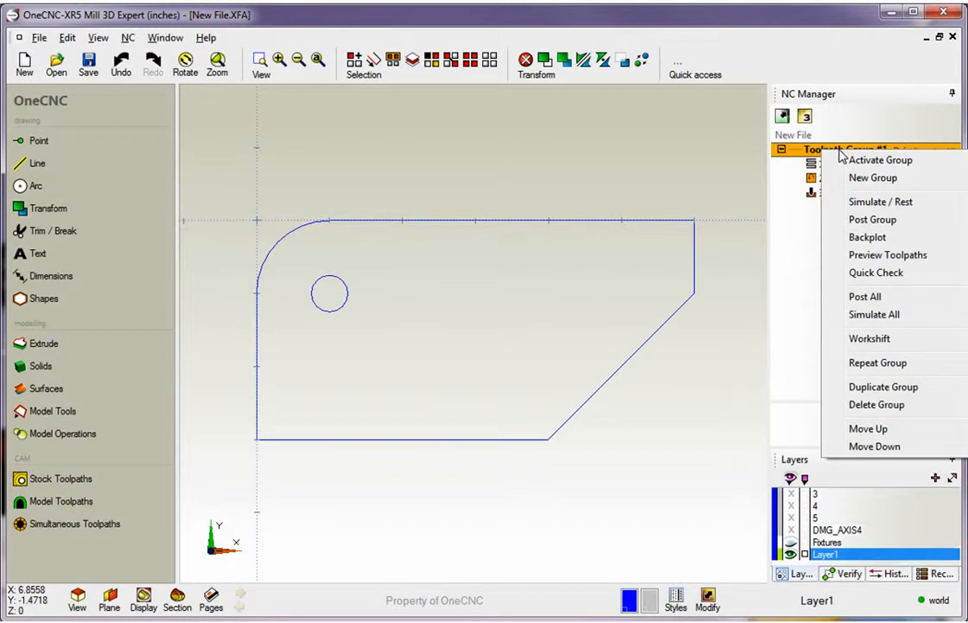
{"action": "left_click", "coordinate": [865, 205]}
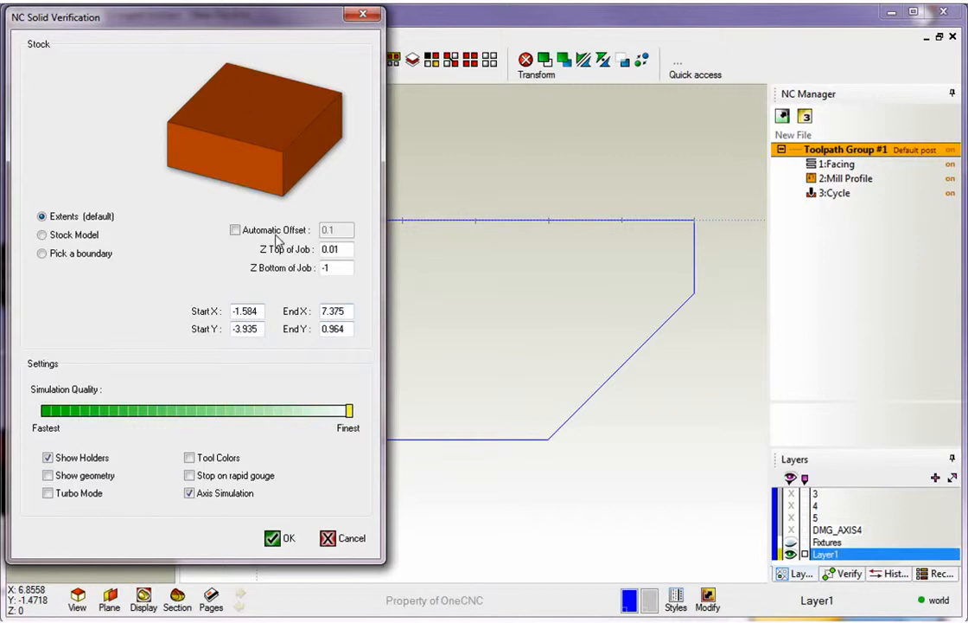
{"action": "left_click_drag", "start_coordinate": [346, 249], "coordinate": [319, 251]}
{"action": "double_click", "coordinate": [334, 267]}
{"action": "left_click", "coordinate": [343, 251]}
{"action": "left_click", "coordinate": [235, 231]}
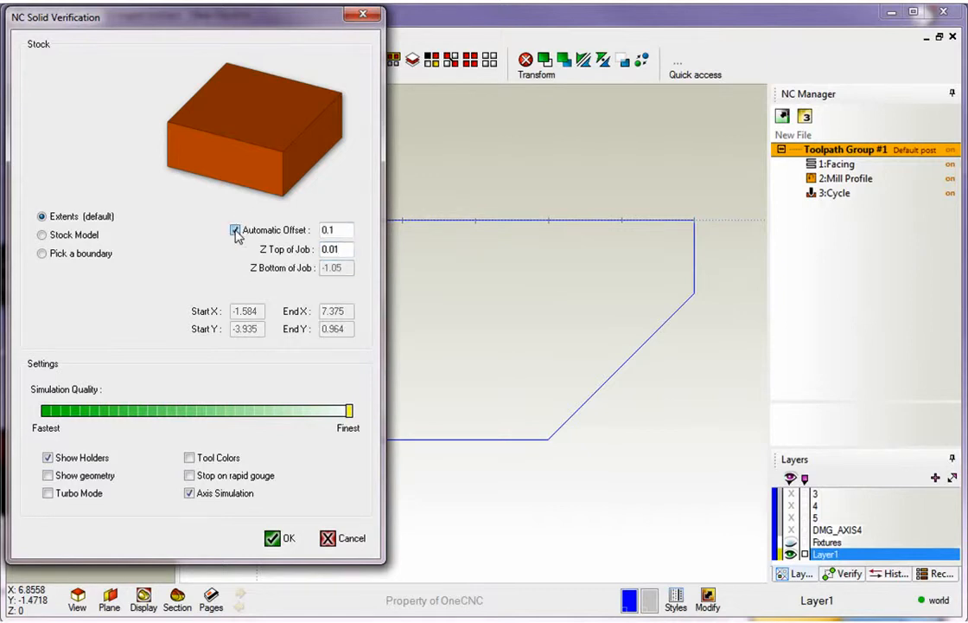
{"action": "type", "text": ".2"}
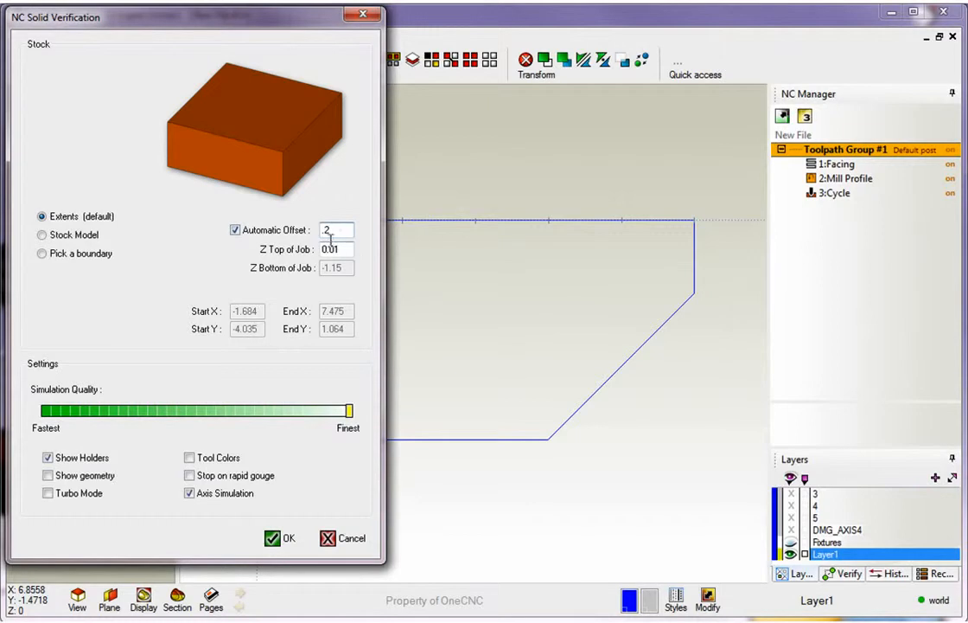
Turn off the automatic offset, set the Z bottom of the job to -1, and run the simulation
{"action": "left_click", "coordinate": [234, 231]}
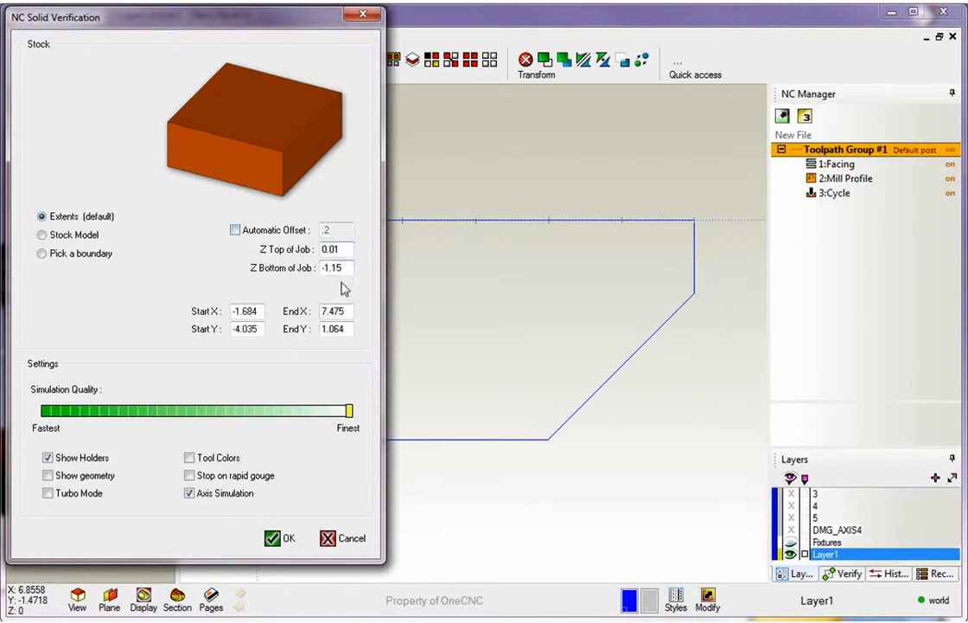
{"action": "left_click", "coordinate": [235, 230]}
{"action": "left_click", "coordinate": [235, 231]}
{"action": "left_click_drag", "start_coordinate": [350, 267], "coordinate": [283, 283]}
{"action": "type", "text": "-1"}
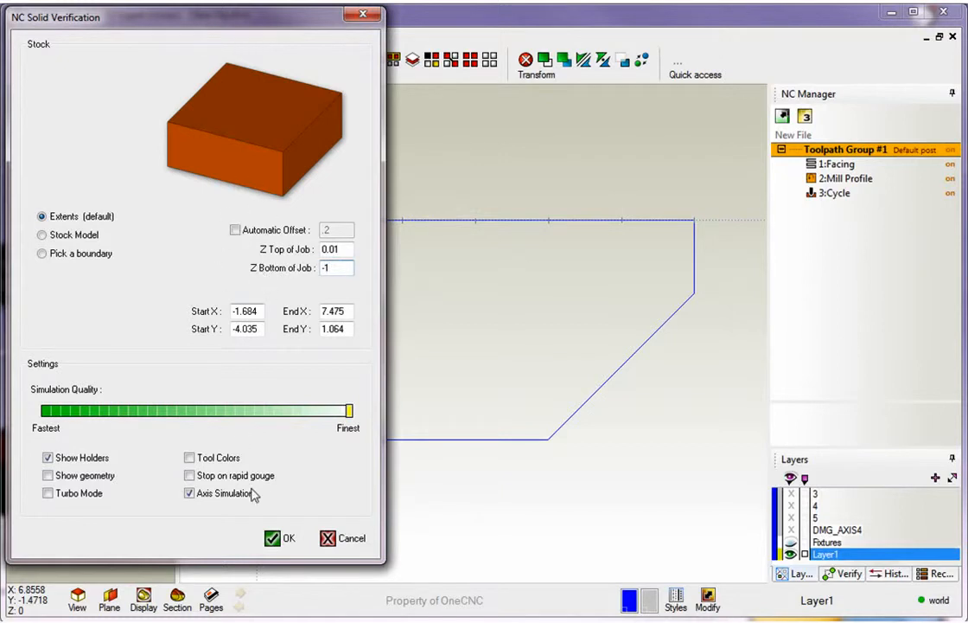
{"action": "left_click", "coordinate": [274, 539]}
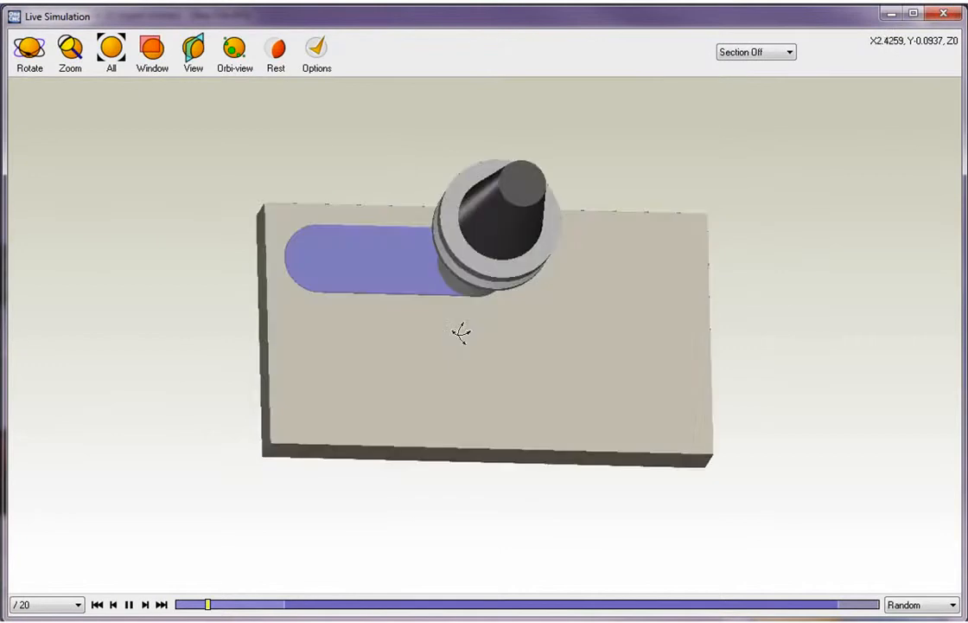
Examine the running cut from several angles and zoom levels, briefly using the automatic orbiting view
{"action": "middle_click_drag", "start_coordinate": [428, 263], "coordinate": [507, 299]}
{"action": "left_click_drag", "start_coordinate": [507, 299], "coordinate": [403, 300]}
{"action": "left_click", "coordinate": [71, 54]}
{"action": "left_click_drag", "start_coordinate": [257, 195], "coordinate": [342, 233]}
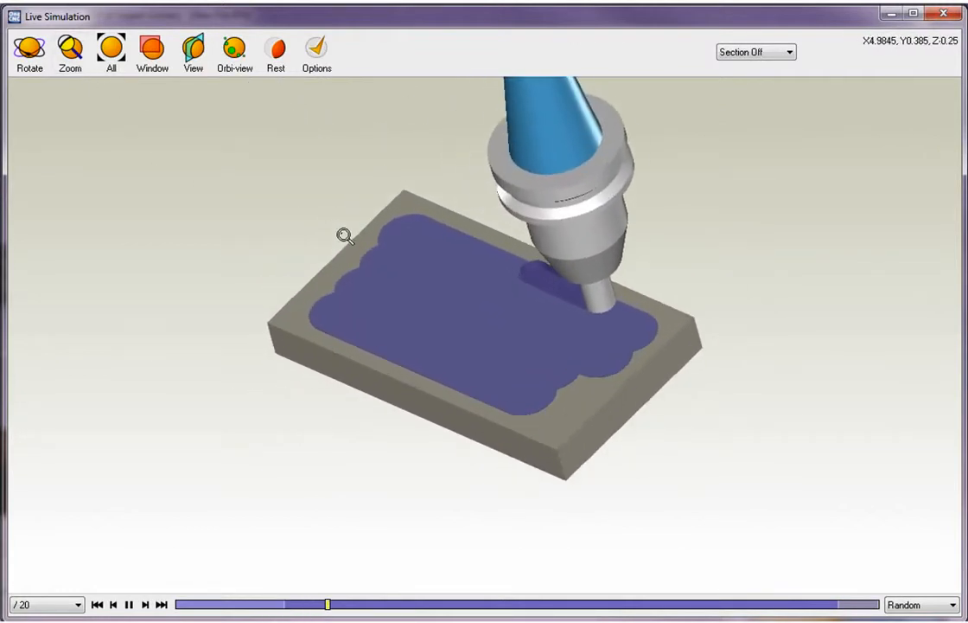
{"action": "left_click", "coordinate": [234, 52]}
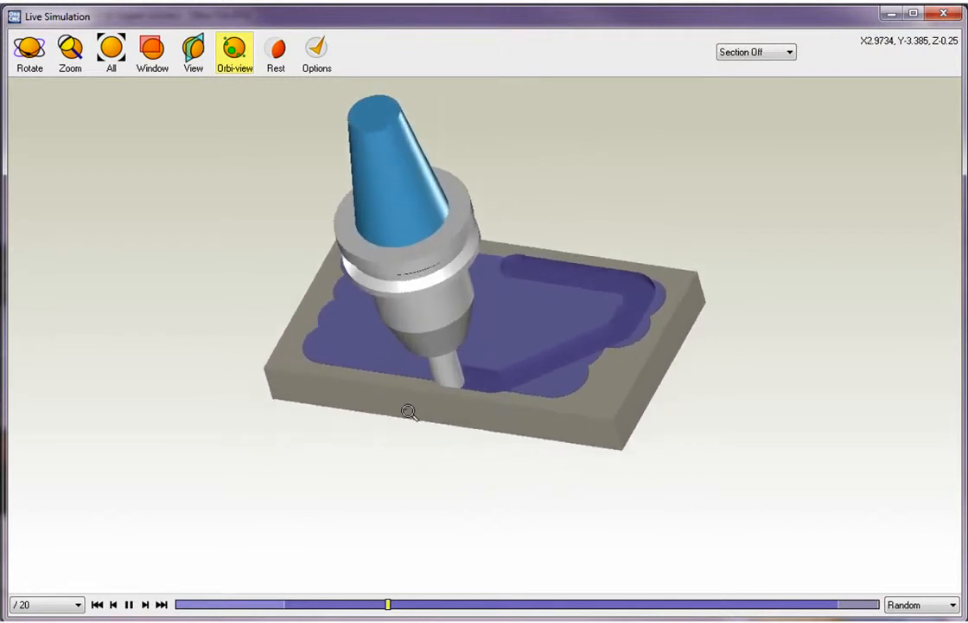
{"action": "left_click", "coordinate": [234, 50]}
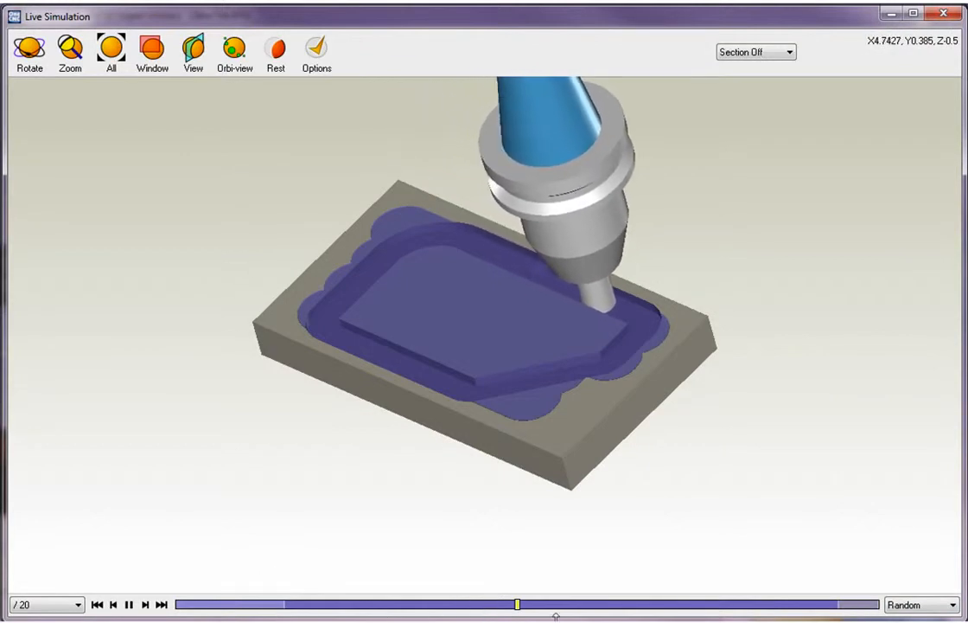
Raise the simulation playback speed to x2, inspect the finished part, and close the simulation
{"action": "left_click", "coordinate": [78, 604]}
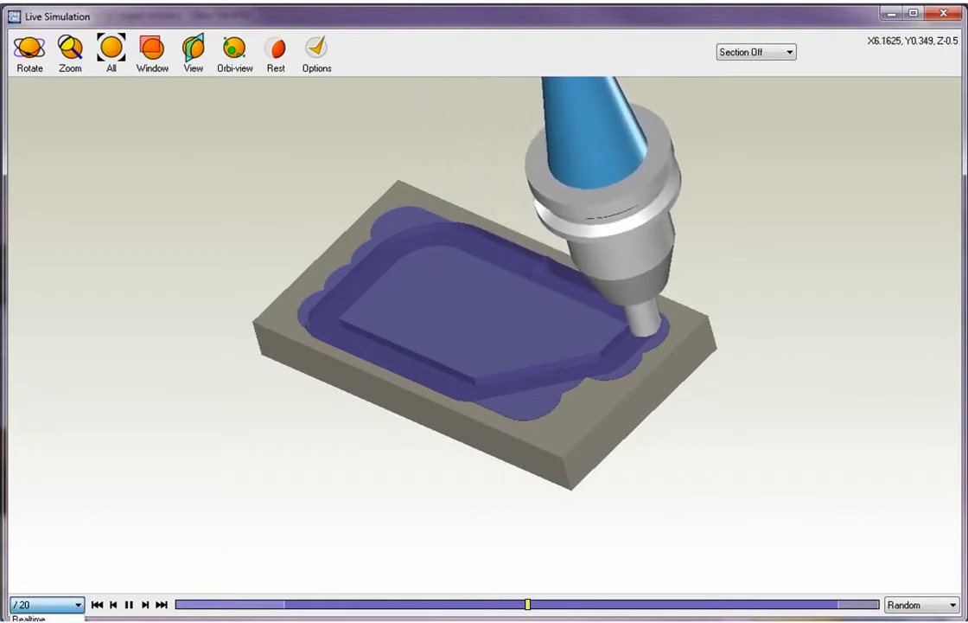
{"action": "left_click", "coordinate": [78, 614]}
{"action": "left_click", "coordinate": [80, 607]}
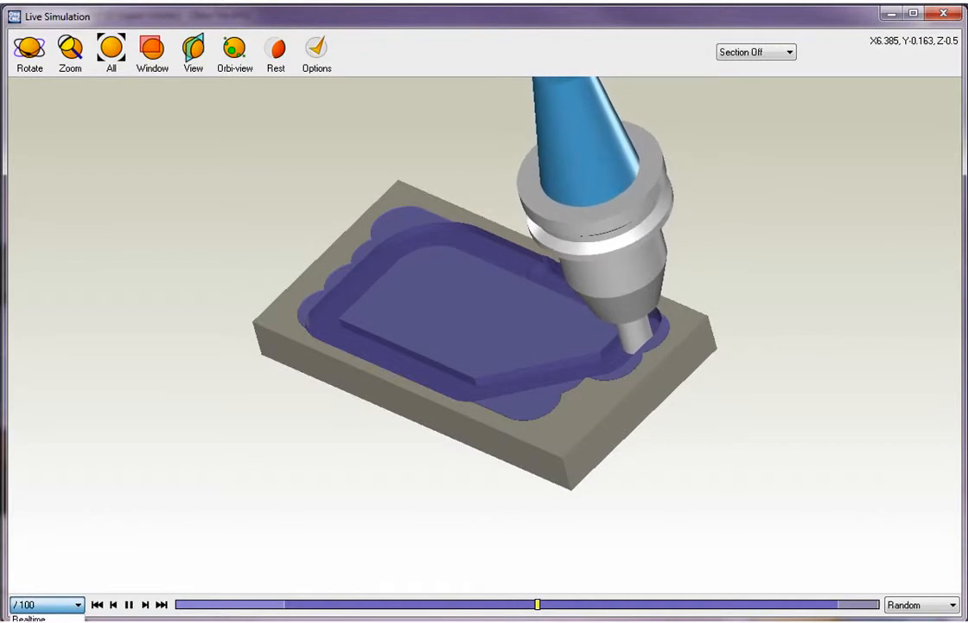
{"action": "left_click", "coordinate": [73, 621]}
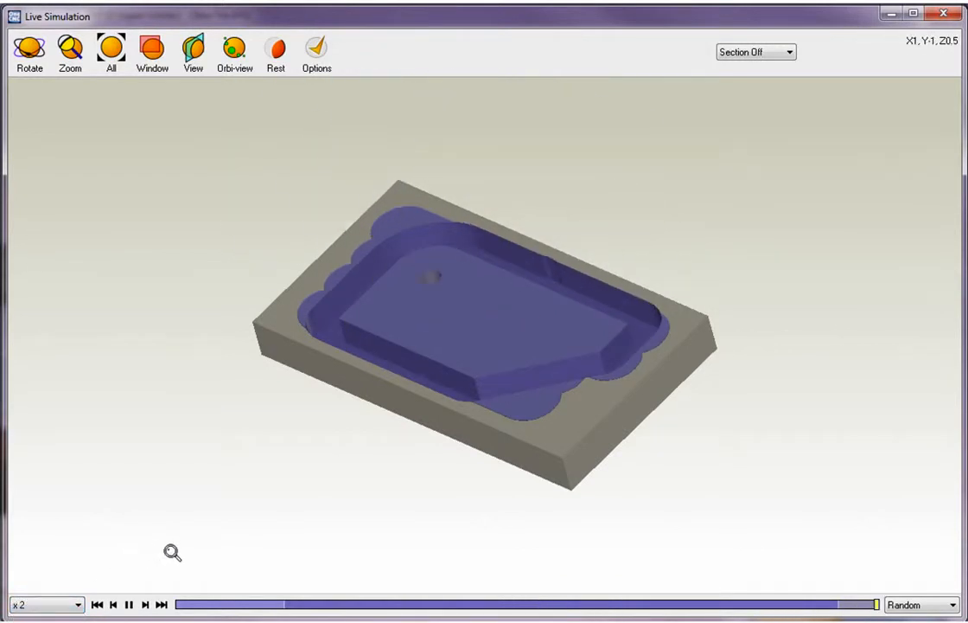
{"action": "middle_click_drag", "start_coordinate": [418, 372], "coordinate": [489, 402]}
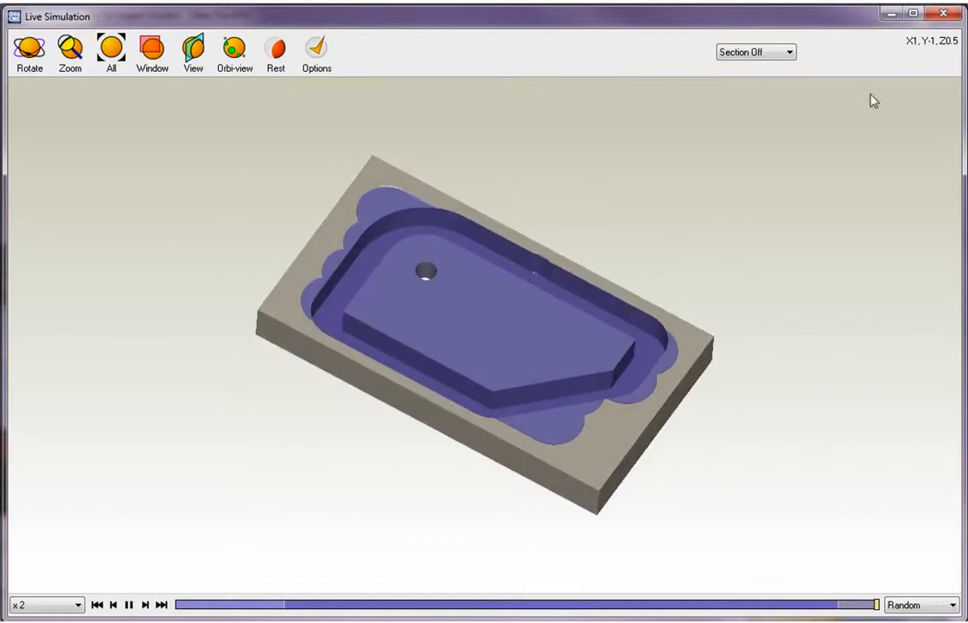
{"action": "left_click", "coordinate": [945, 14]}
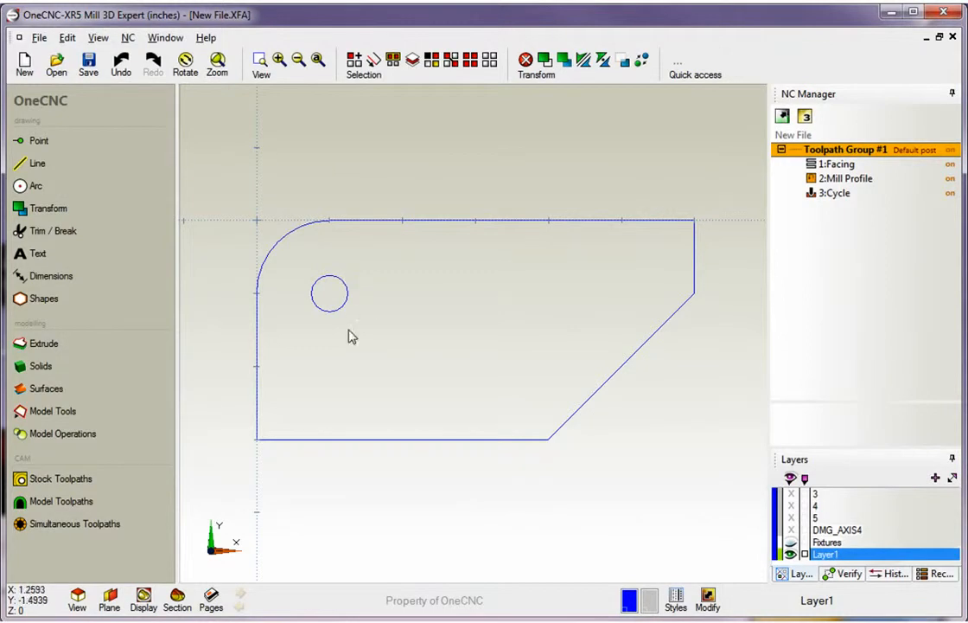
Draw a sharp-cornered rectangle enclosing the whole part profile with a small margin on every side
{"action": "left_click", "coordinate": [36, 162]}
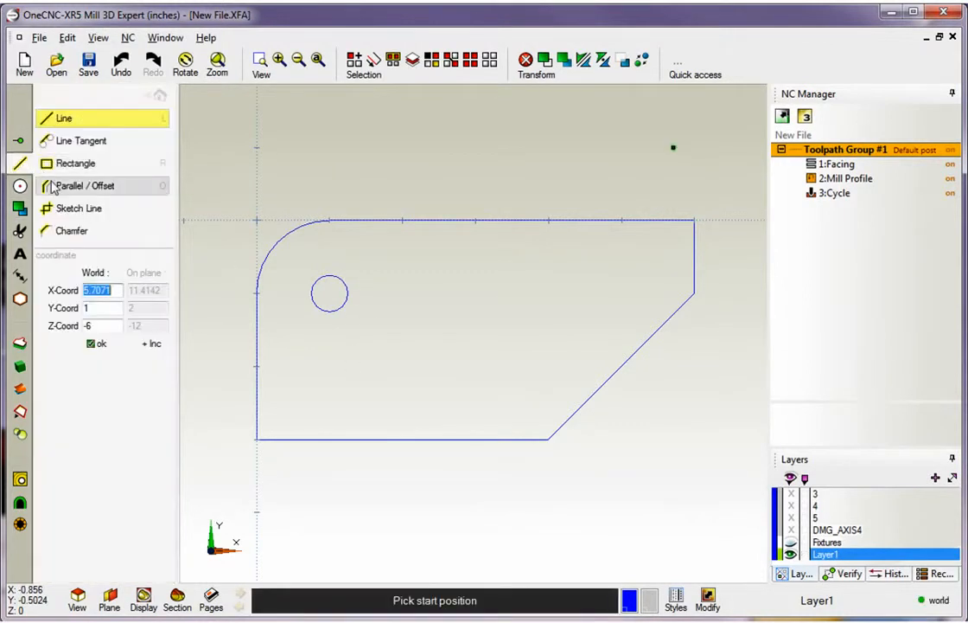
{"action": "left_click", "coordinate": [61, 164]}
{"action": "left_click", "coordinate": [241, 202]}
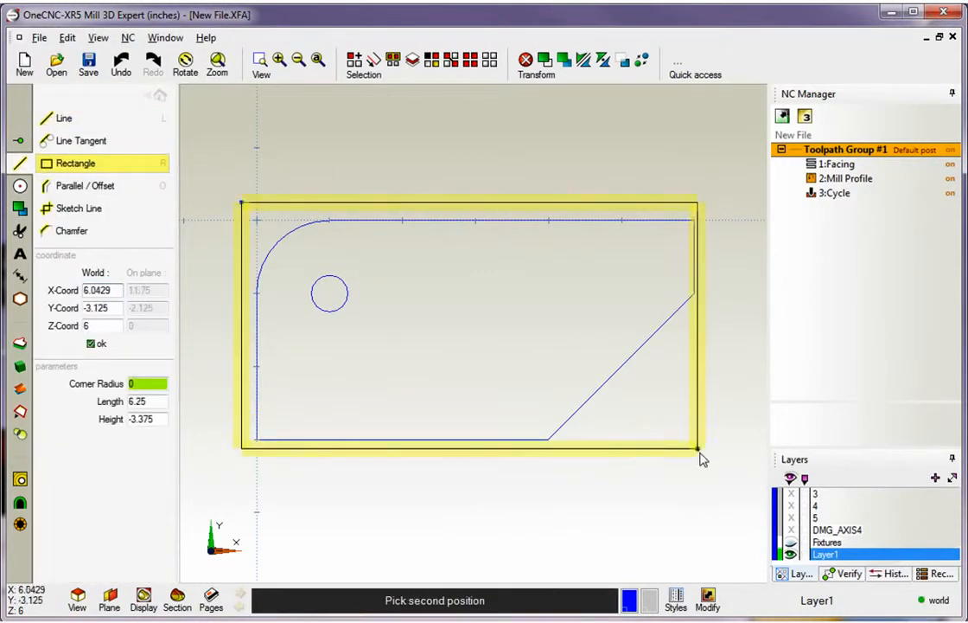
{"action": "left_click", "coordinate": [726, 458]}
{"action": "key", "text": "Escape"}
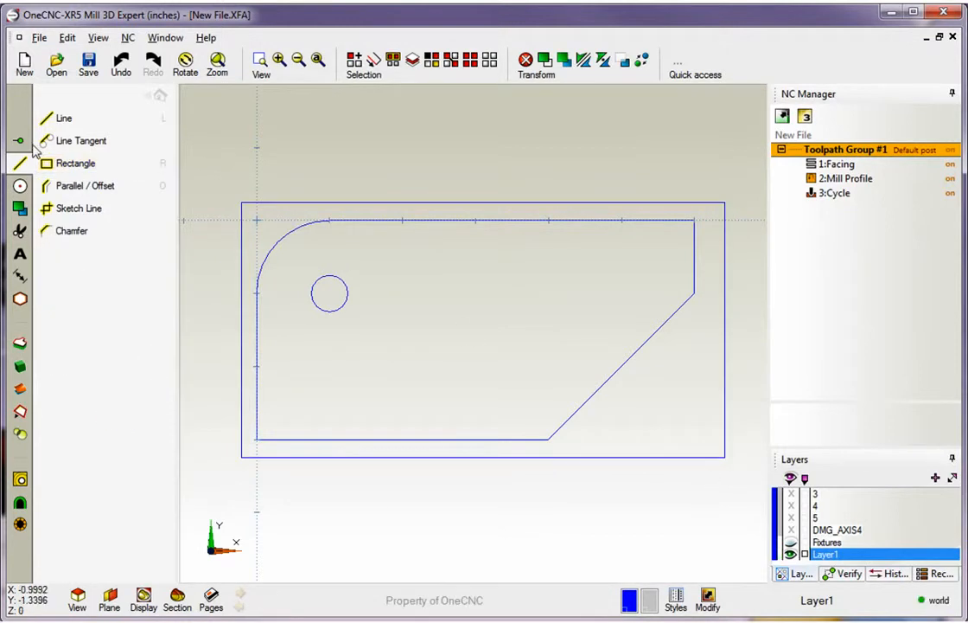
Fillet the lower-right corner of the outer rectangle with a 0.5 radius
{"action": "left_click", "coordinate": [20, 185]}
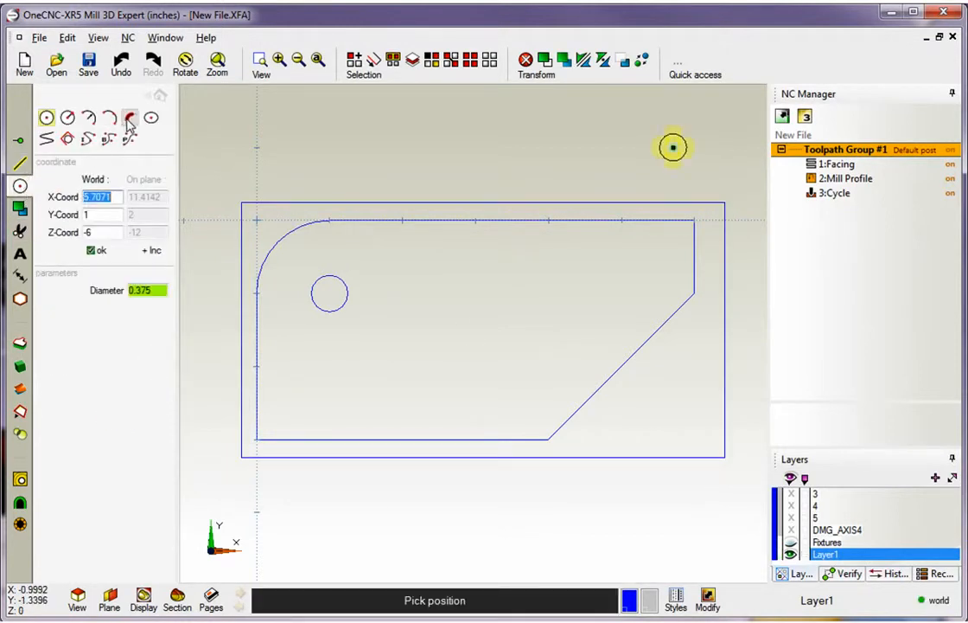
{"action": "left_click", "coordinate": [129, 117]}
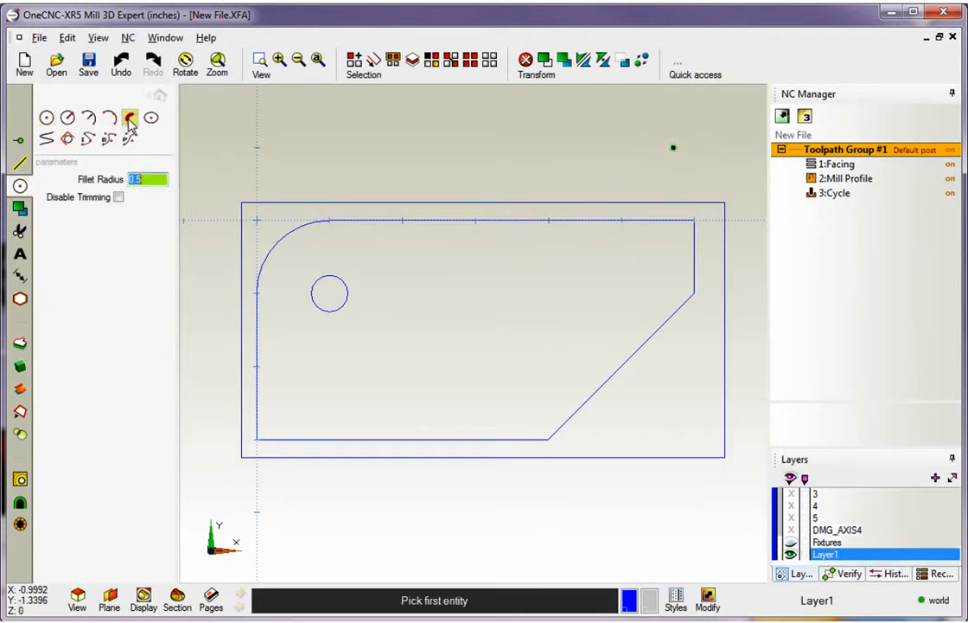
{"action": "left_click", "coordinate": [670, 457]}
{"action": "left_click", "coordinate": [726, 426]}
{"action": "key", "text": "Escape"}
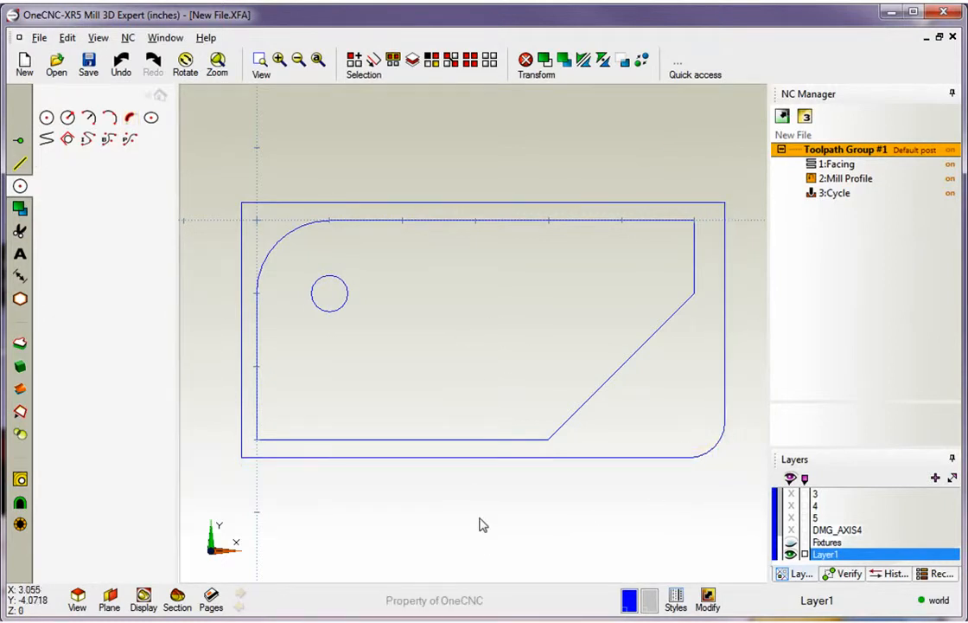
{"action": "left_click", "coordinate": [159, 96]}
Simulate Toolpath Group #1 using the outer rounded rectangle as the picked stock boundary, inspect the machined part, and close the simulation
{"action": "right_click", "coordinate": [841, 154]}
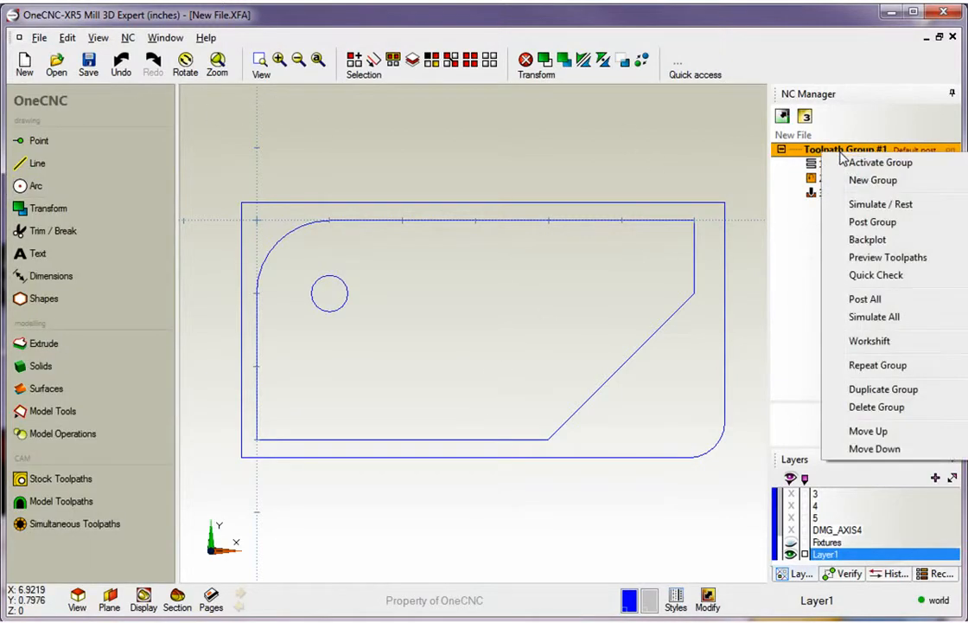
{"action": "left_click", "coordinate": [847, 201]}
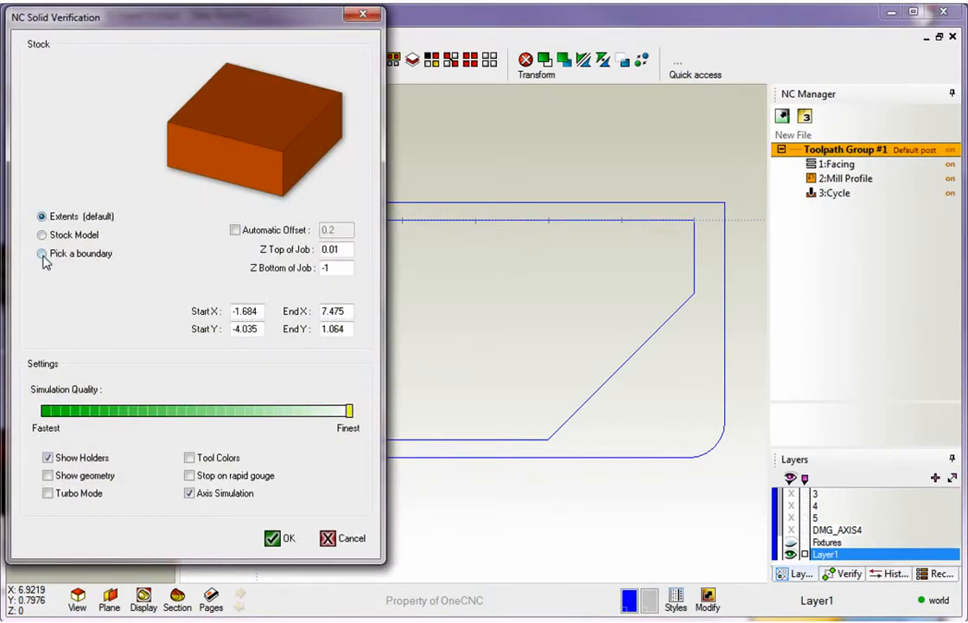
{"action": "left_click", "coordinate": [41, 253]}
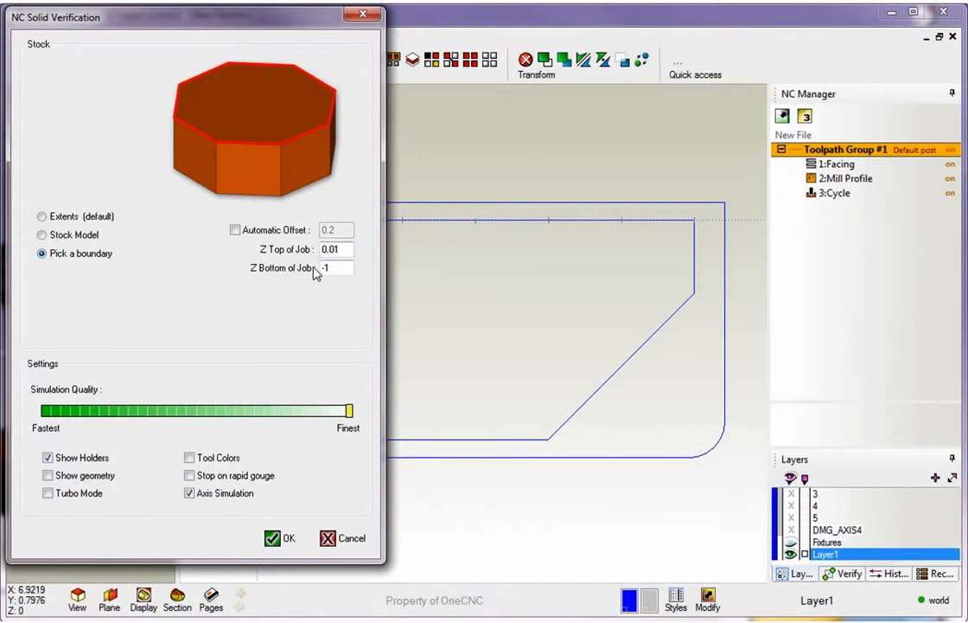
{"action": "left_click", "coordinate": [280, 537]}
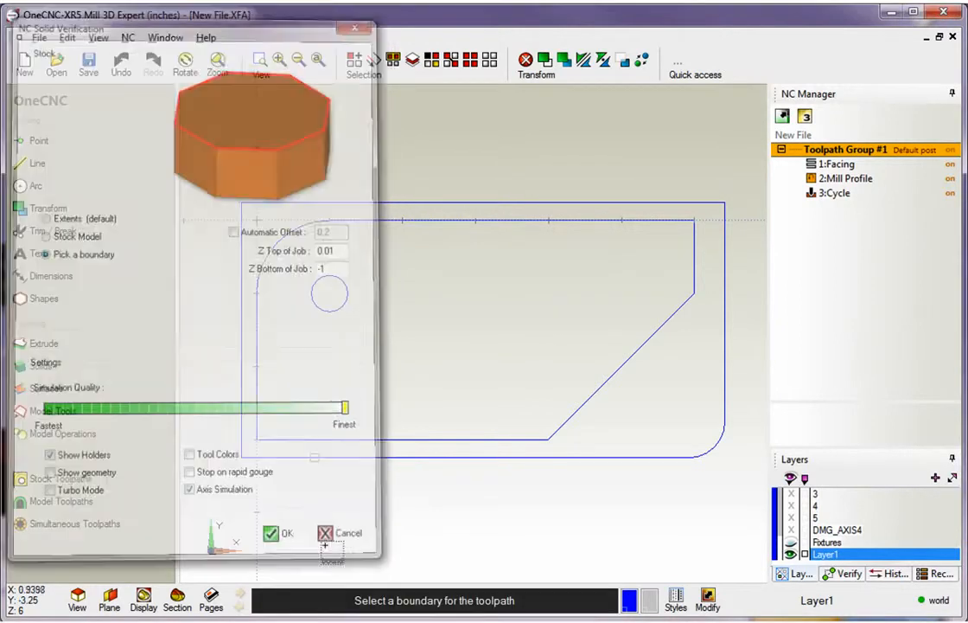
{"action": "left_click", "coordinate": [615, 457]}
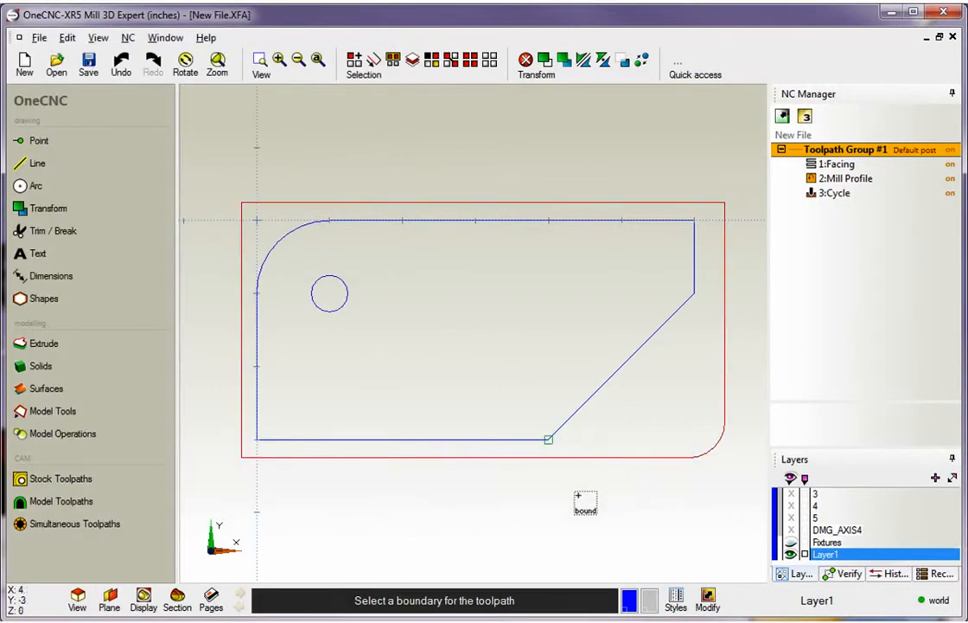
{"action": "left_click_drag", "start_coordinate": [491, 440], "coordinate": [502, 384]}
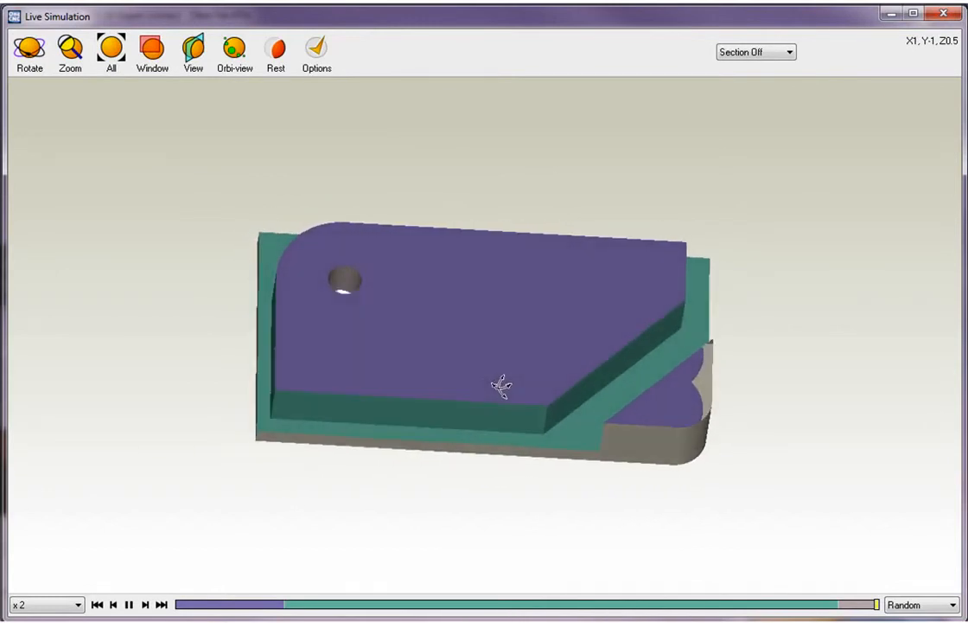
{"action": "left_click", "coordinate": [942, 13]}
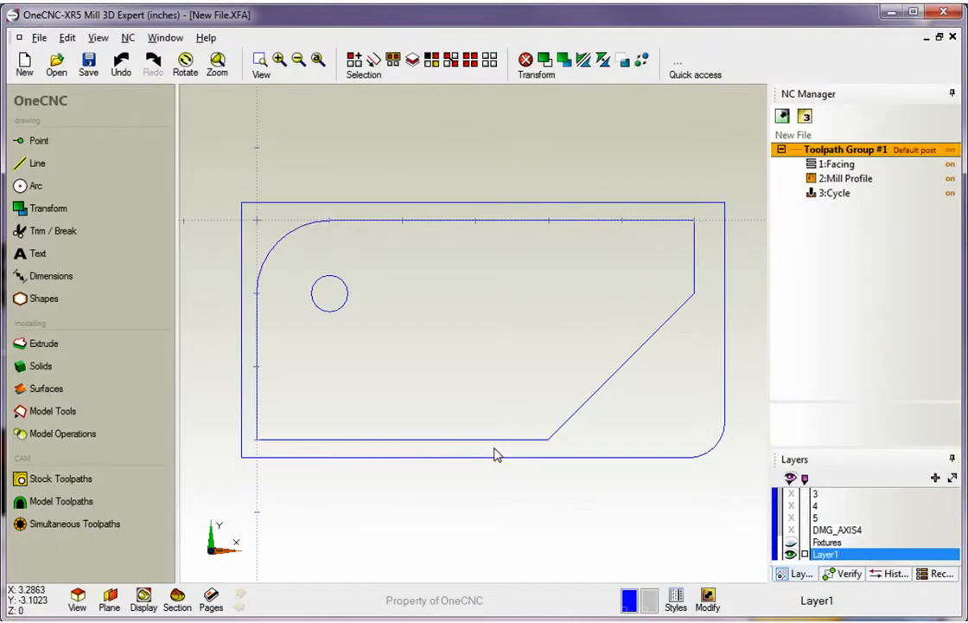
Check the Stock Model option in the simulation setup for Toolpath Group #1 and cancel the setup
{"action": "right_click", "coordinate": [817, 150]}
{"action": "left_click", "coordinate": [872, 198]}
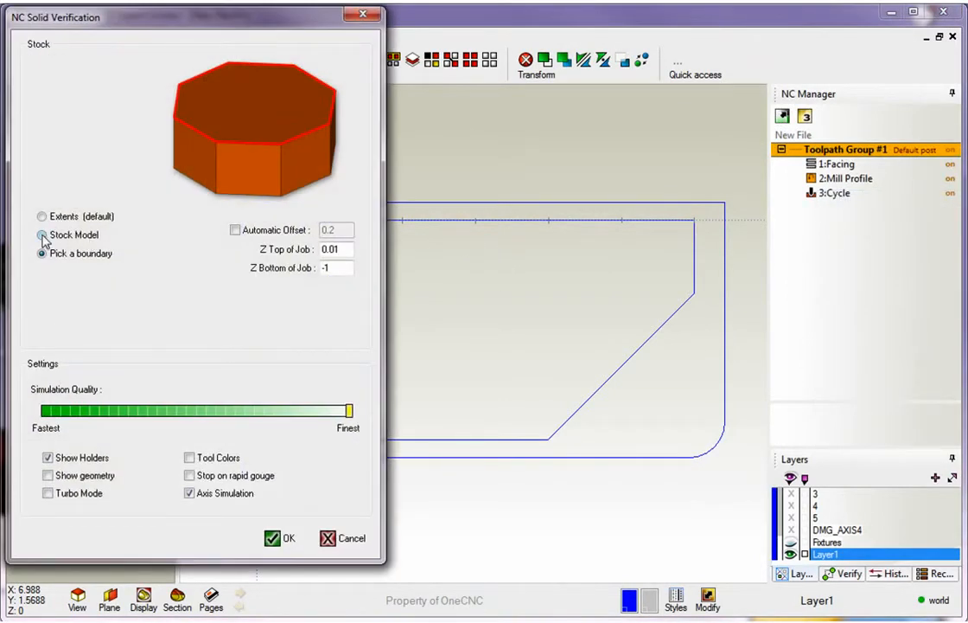
{"action": "left_click", "coordinate": [42, 236]}
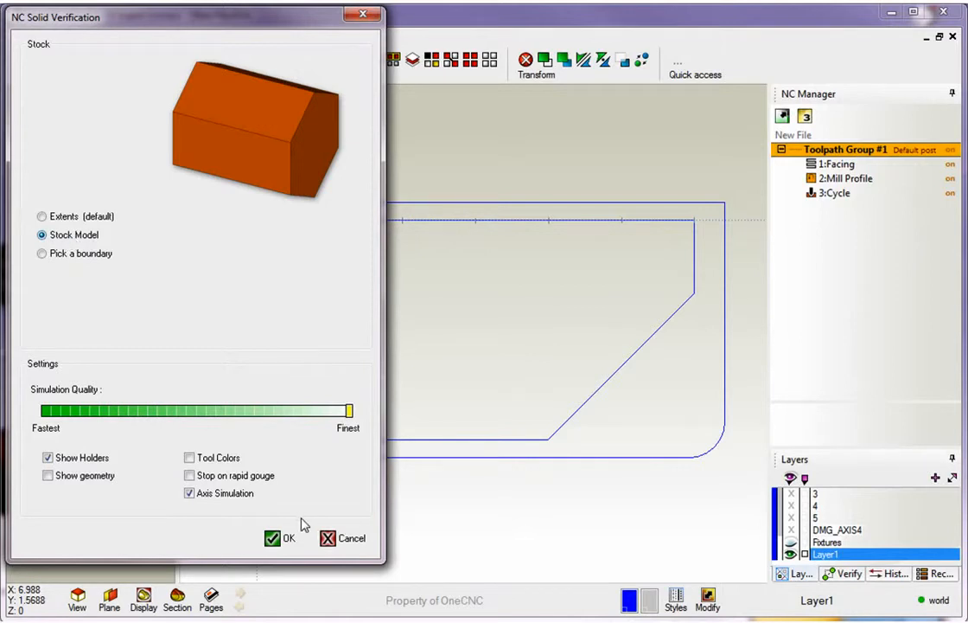
{"action": "left_click", "coordinate": [330, 539]}
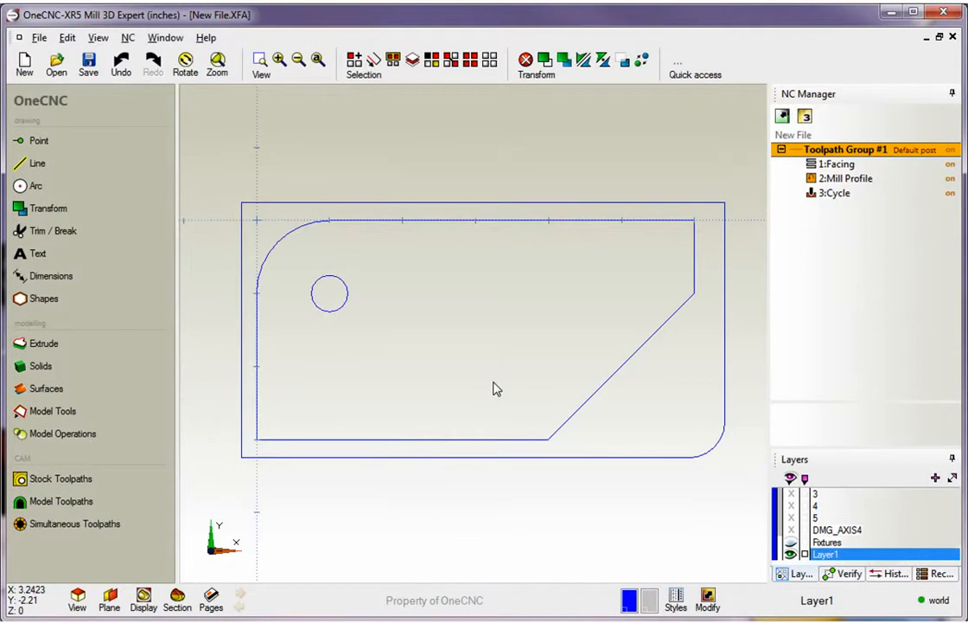
Undo the corner fillet and the rectangle drawn around the part
{"action": "key", "text": "ctrl+z"}
{"action": "key", "text": "ctrl+z"}
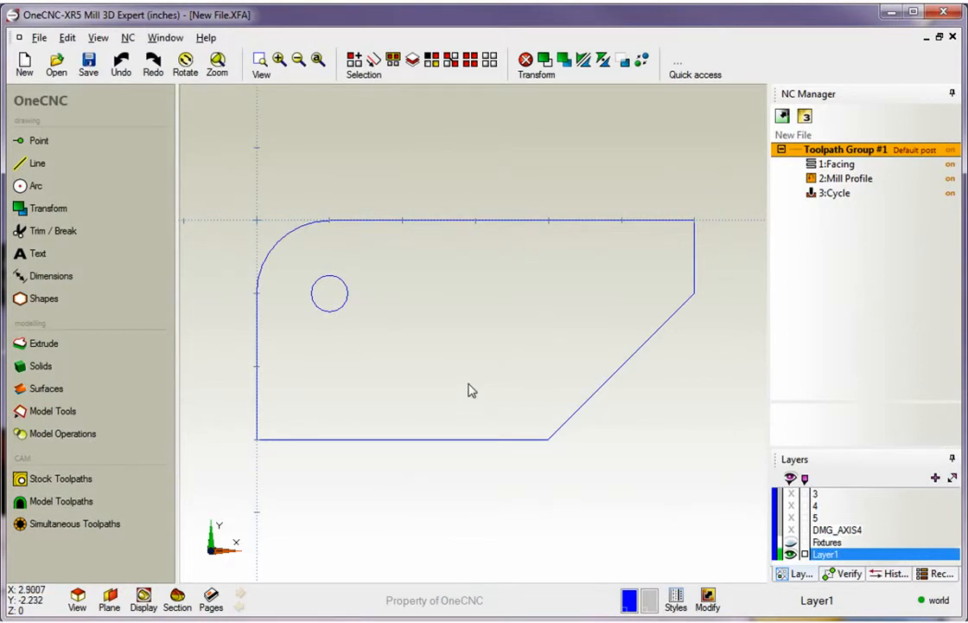
Preview the toolpaths of Toolpath Group #1 and replay them from the start at /10 speed
{"action": "right_click", "coordinate": [844, 156]}
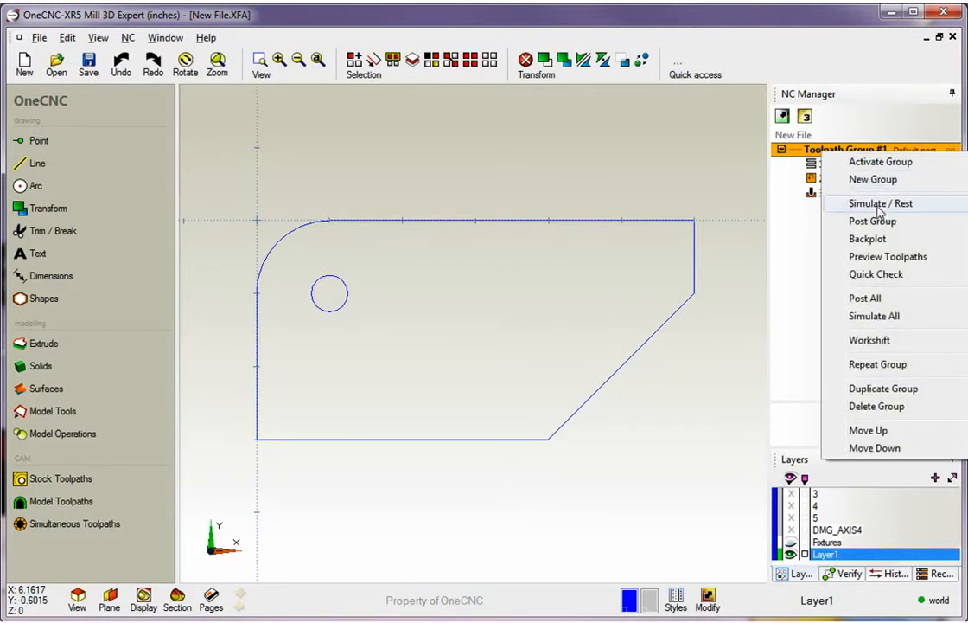
{"action": "left_click", "coordinate": [879, 257]}
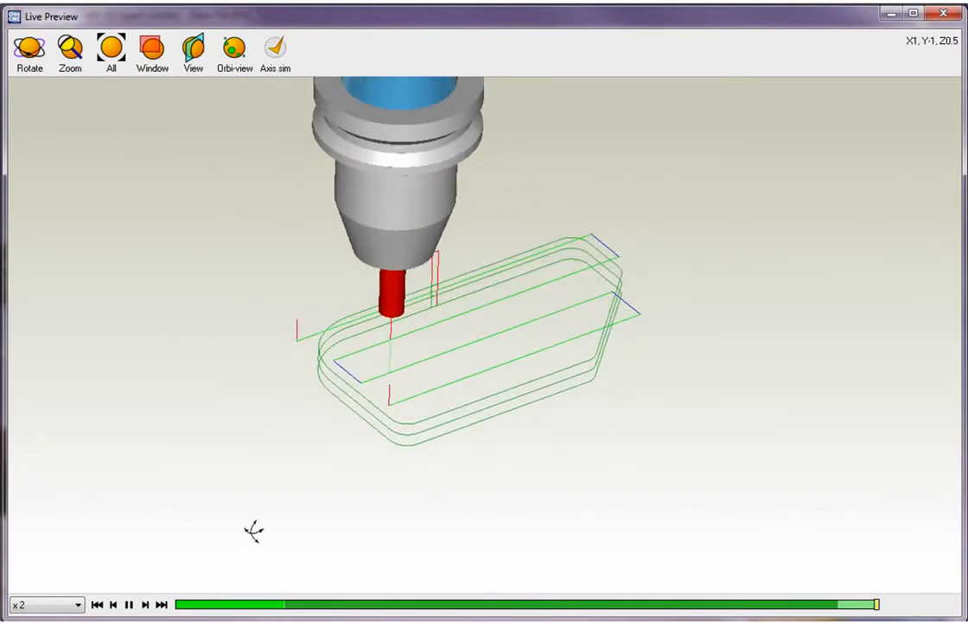
{"action": "left_click", "coordinate": [78, 604]}
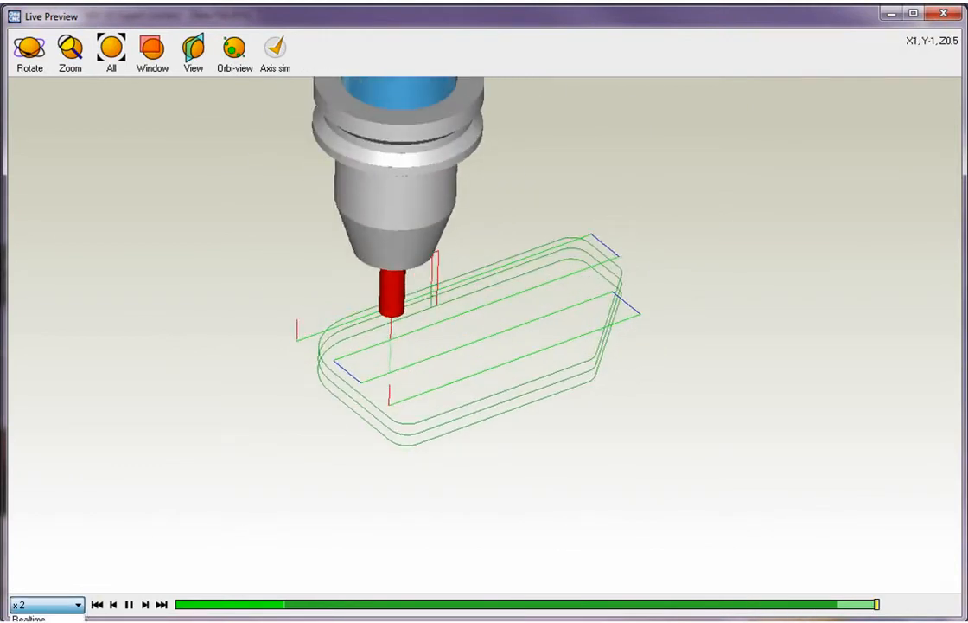
{"action": "left_click", "coordinate": [35, 621]}
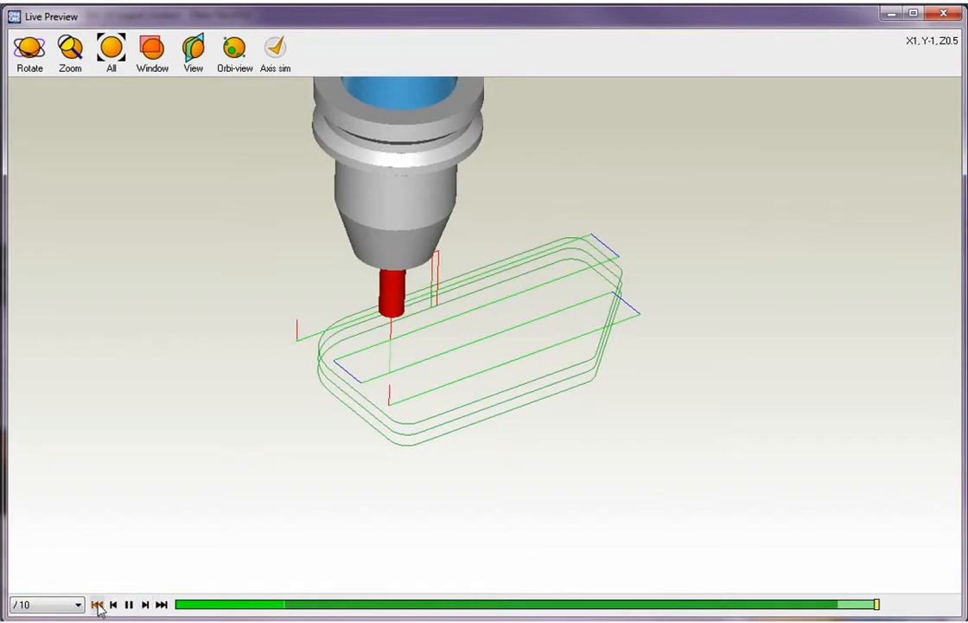
{"action": "left_click", "coordinate": [97, 604]}
Inspect the tool motion from another angle, switching Orbi-view on and off, and close the live preview
{"action": "left_click_drag", "start_coordinate": [360, 373], "coordinate": [316, 249]}
{"action": "left_click", "coordinate": [70, 53]}
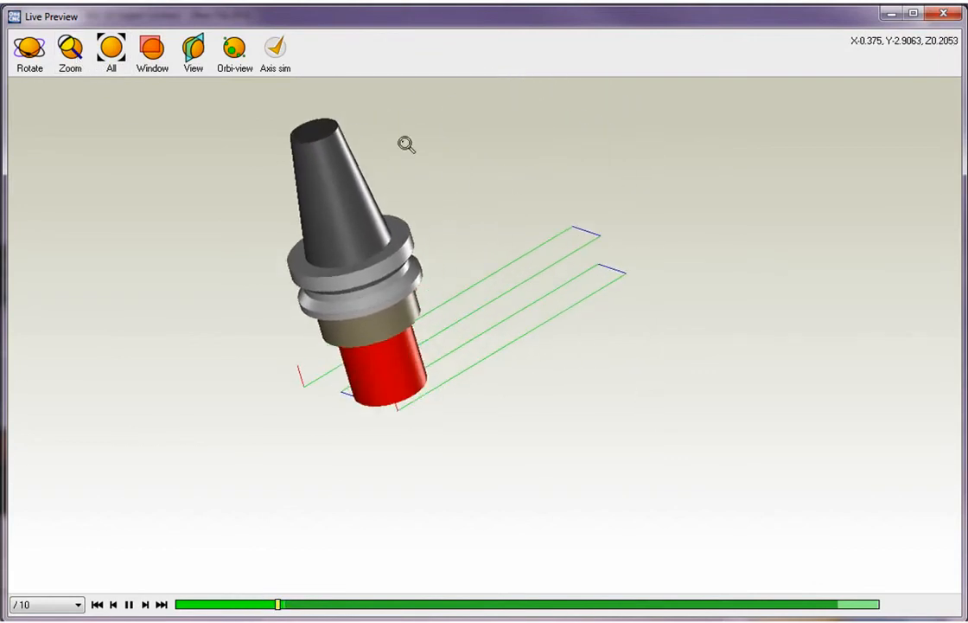
{"action": "left_click", "coordinate": [229, 54]}
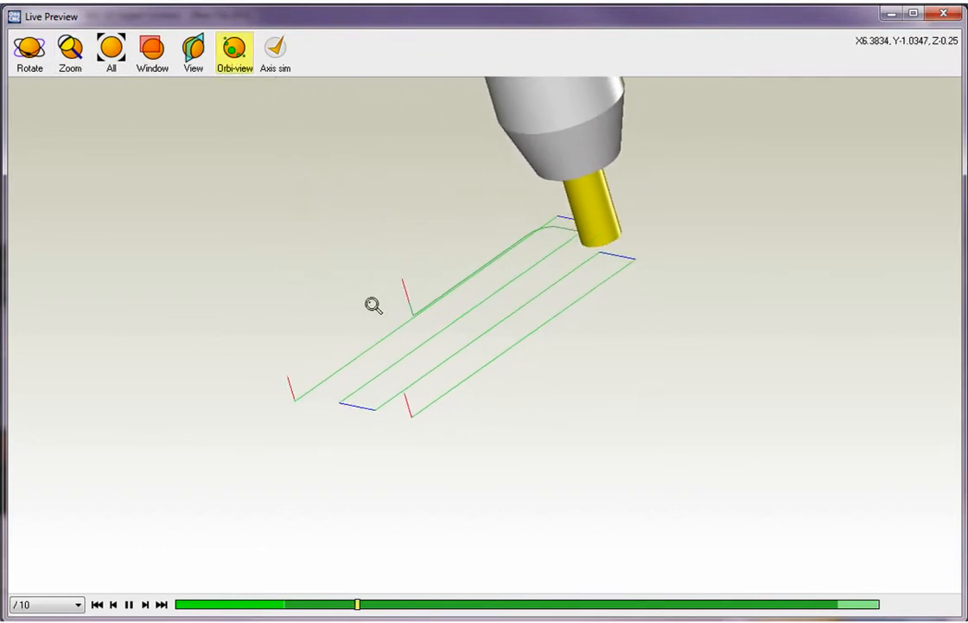
{"action": "left_click", "coordinate": [235, 59]}
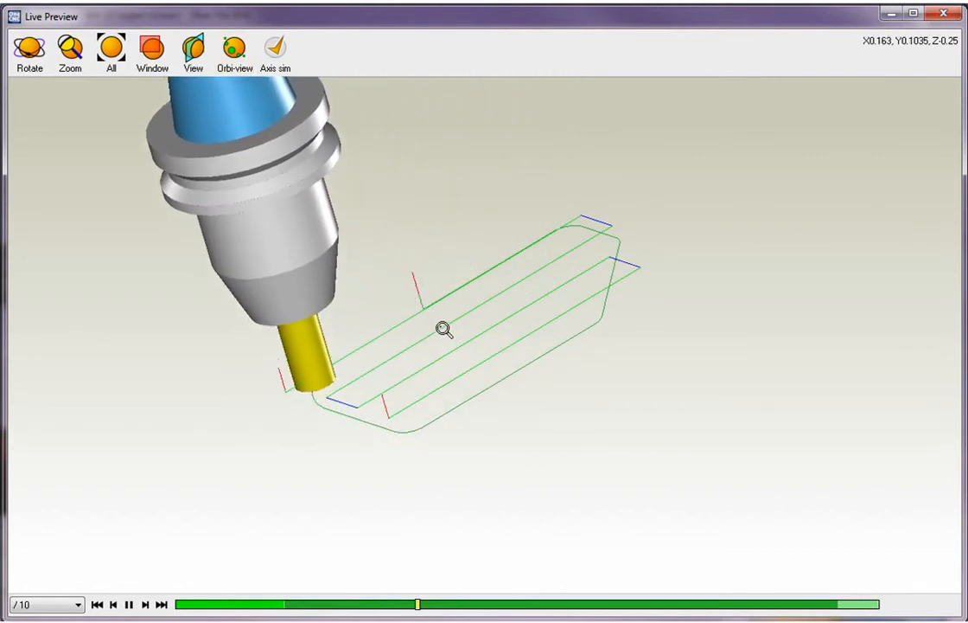
{"action": "left_click", "coordinate": [945, 14]}
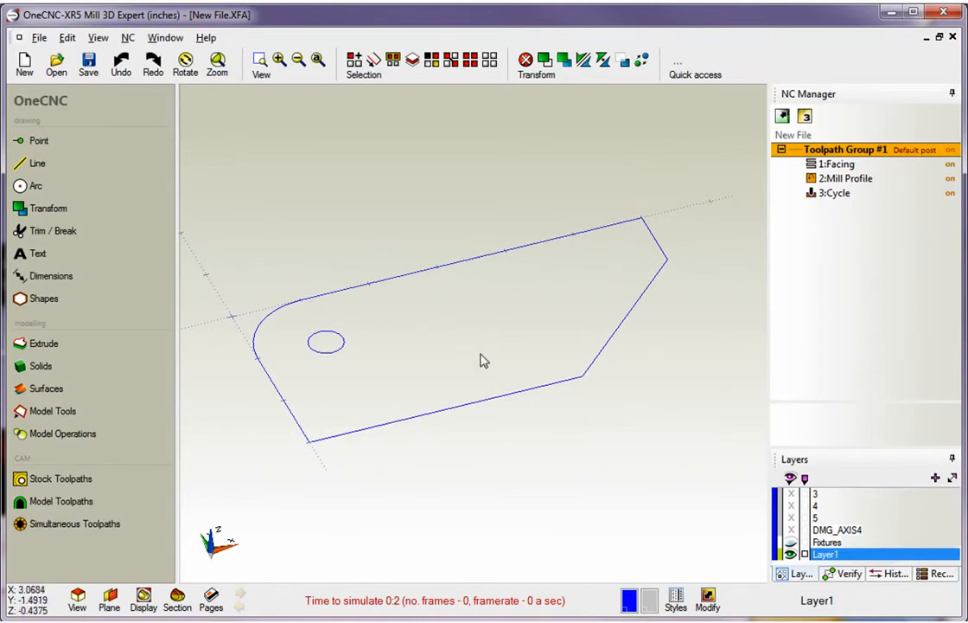
Extrude the part outline and hole curves to a height of -1 with a taper angle of 0
{"action": "left_click", "coordinate": [39, 346]}
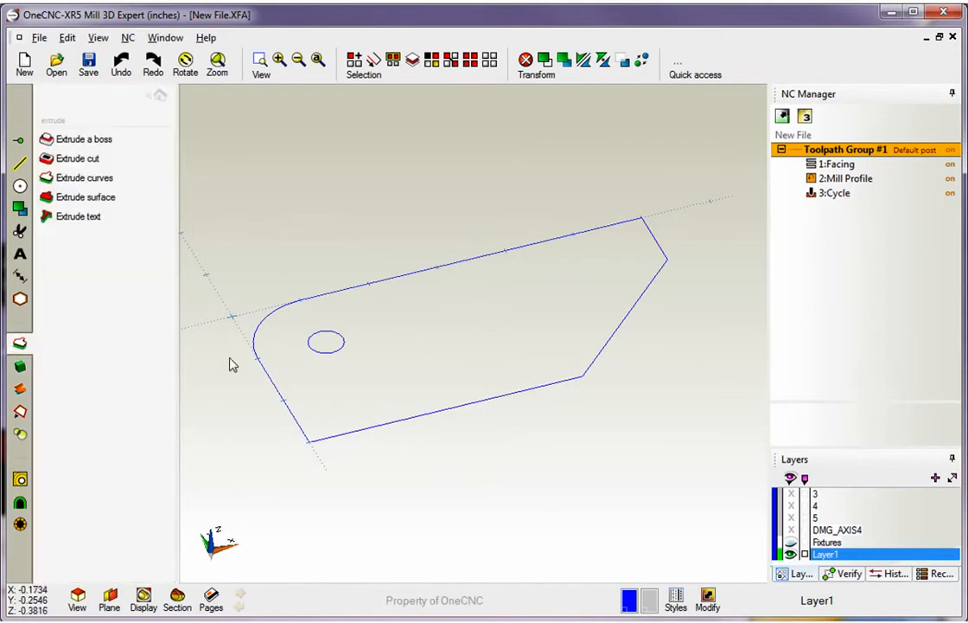
{"action": "left_click", "coordinate": [98, 187]}
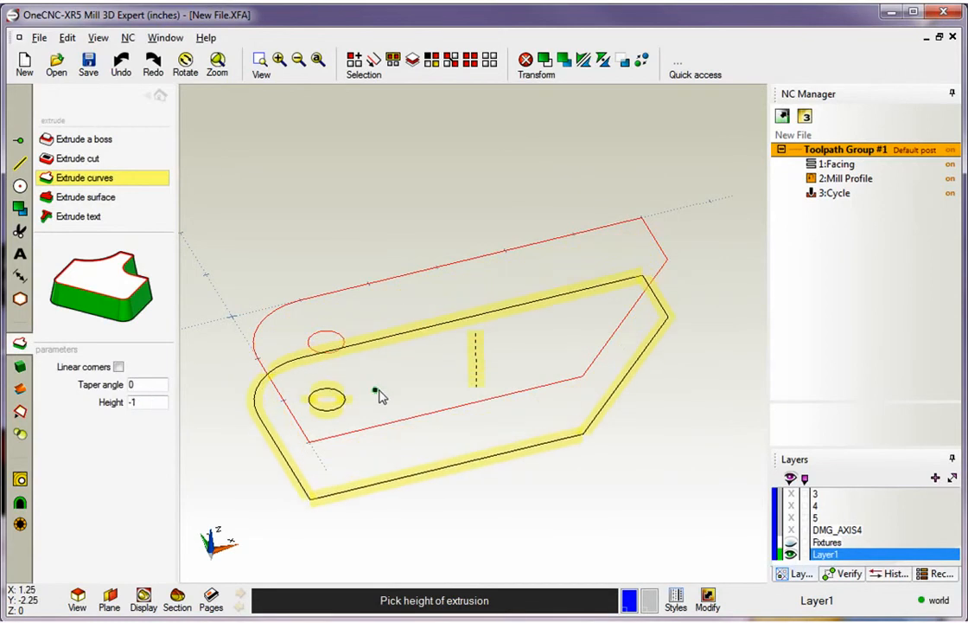
{"action": "left_click", "coordinate": [378, 392]}
{"action": "right_click", "coordinate": [487, 249]}
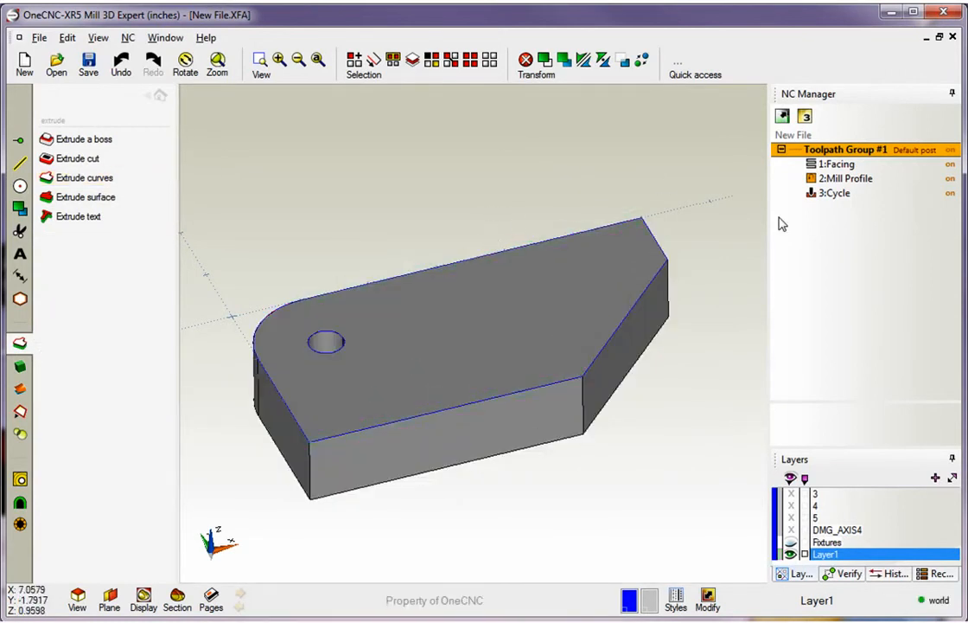
Preview the toolpaths of Toolpath Group #1 around the extruded solid, inspect the tool motion, and close the preview
{"action": "right_click", "coordinate": [854, 152]}
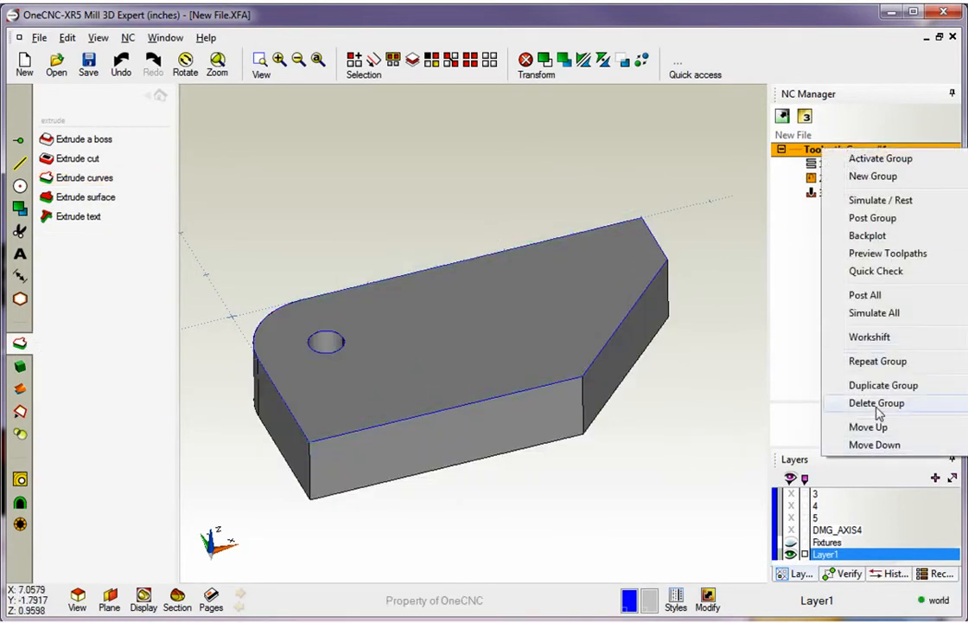
{"action": "left_click", "coordinate": [873, 257]}
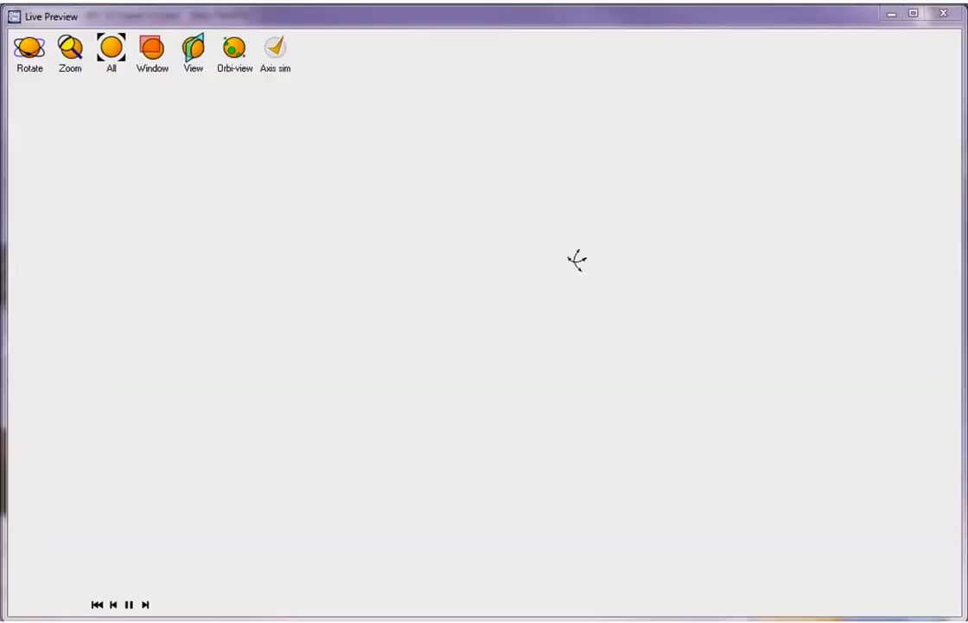
{"action": "middle_click_drag", "start_coordinate": [552, 264], "coordinate": [506, 260]}
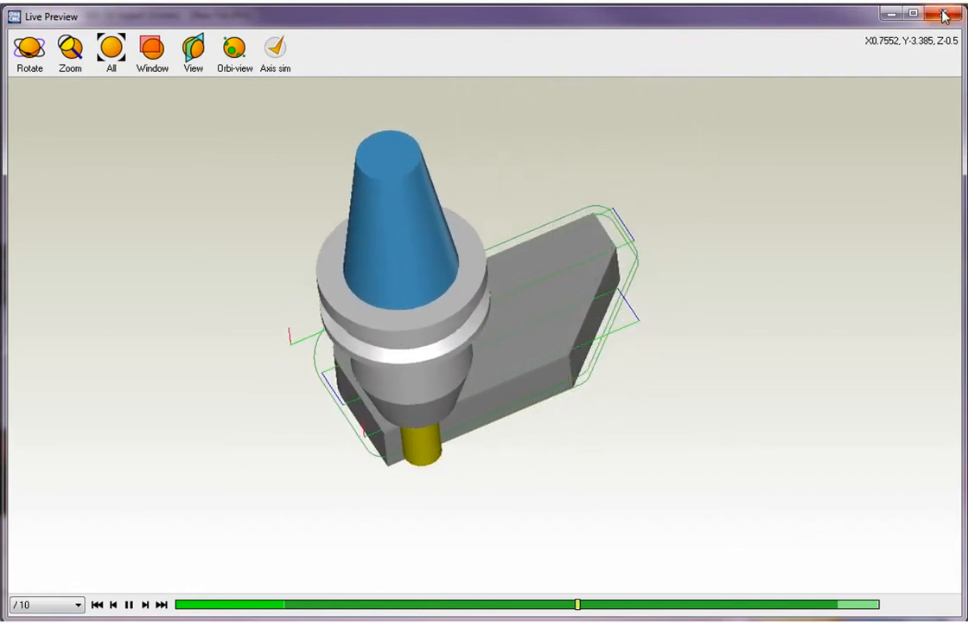
{"action": "left_click", "coordinate": [944, 14]}
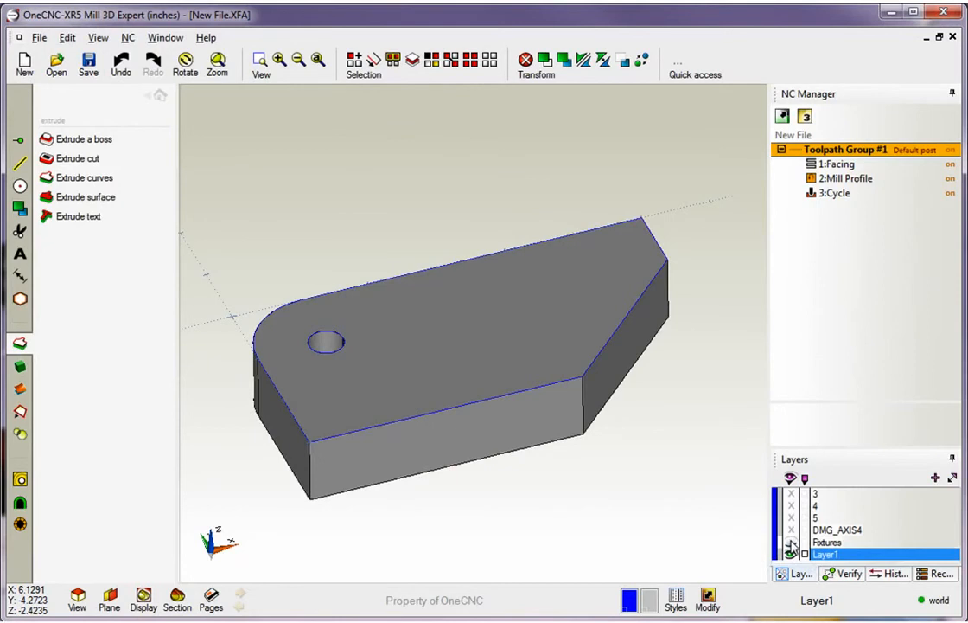
Make the Fixtures layer visible and bring the whole vise and work stop into view
{"action": "left_click", "coordinate": [791, 542]}
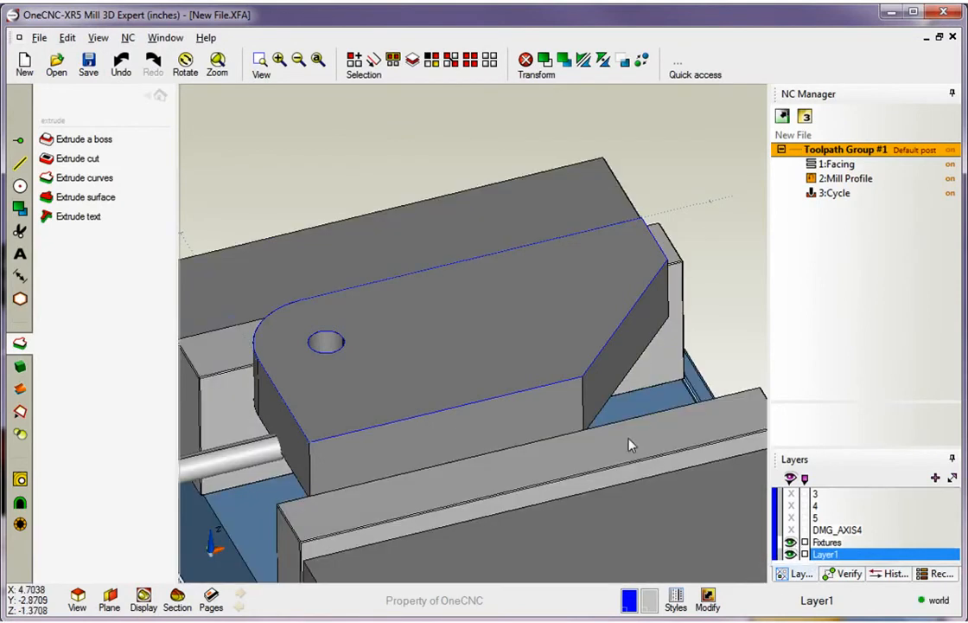
{"action": "scroll", "coordinate": [631, 445], "scroll_direction": "down", "scroll_amount": 4}
{"action": "middle_click_drag", "start_coordinate": [596, 401], "coordinate": [538, 226]}
Preview the toolpaths of Toolpath Group #1 with the part held in the vise, close the preview, and leave the extrude commands
{"action": "right_click", "coordinate": [832, 153]}
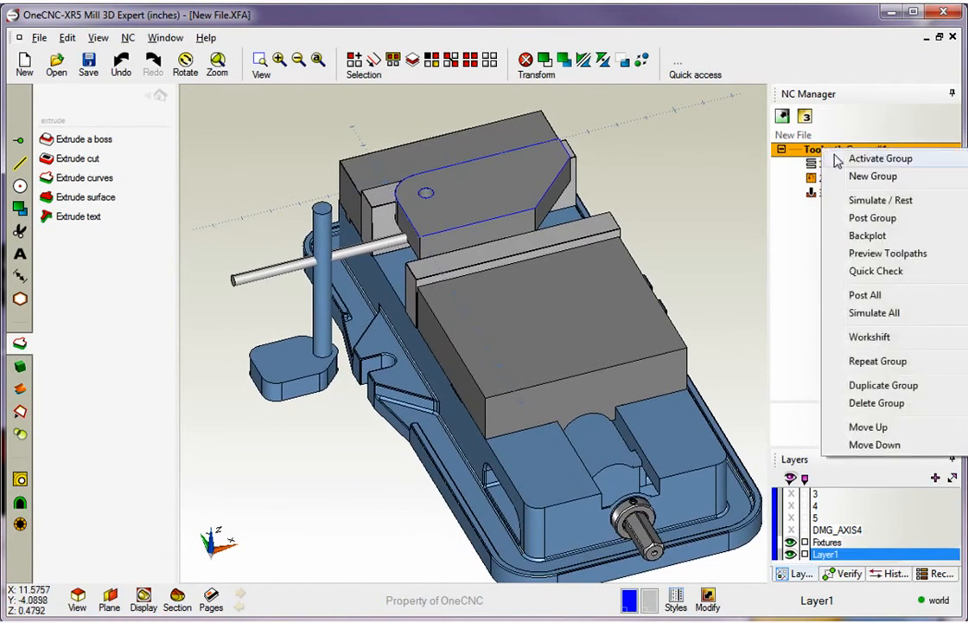
{"action": "left_click", "coordinate": [877, 255]}
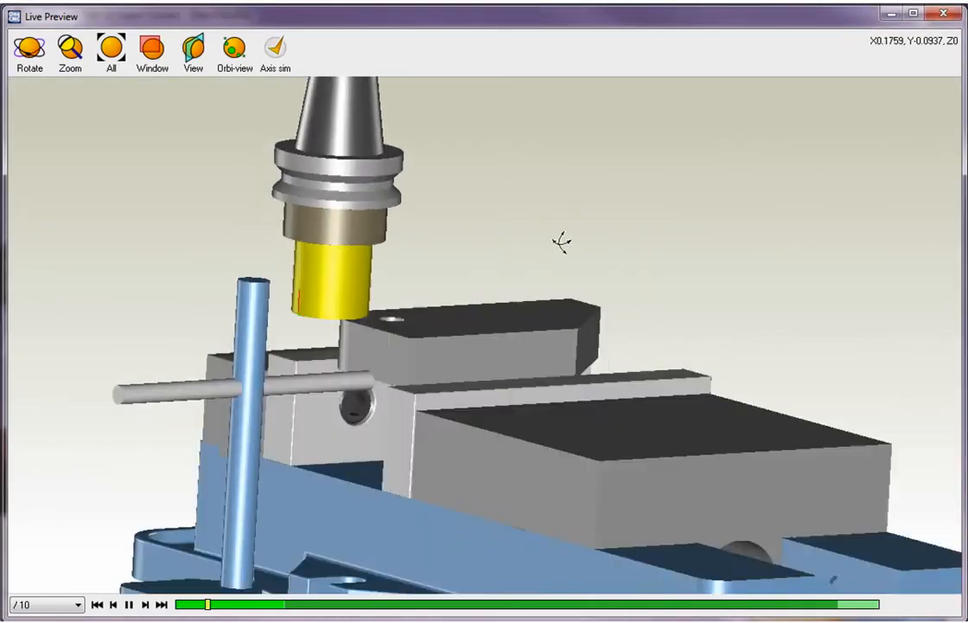
{"action": "mouse_move", "coordinate": [562, 241]}
{"action": "left_mouse_down"}
{"action": "mouse_move", "coordinate": [605, 233]}
{"action": "mouse_move", "coordinate": [547, 244]}
{"action": "mouse_move", "coordinate": [517, 270]}
{"action": "mouse_move", "coordinate": [562, 233]}
{"action": "left_mouse_up"}
{"action": "left_click", "coordinate": [942, 16]}
{"action": "middle_click_drag", "start_coordinate": [614, 289], "coordinate": [576, 292]}
{"action": "left_click", "coordinate": [160, 96]}
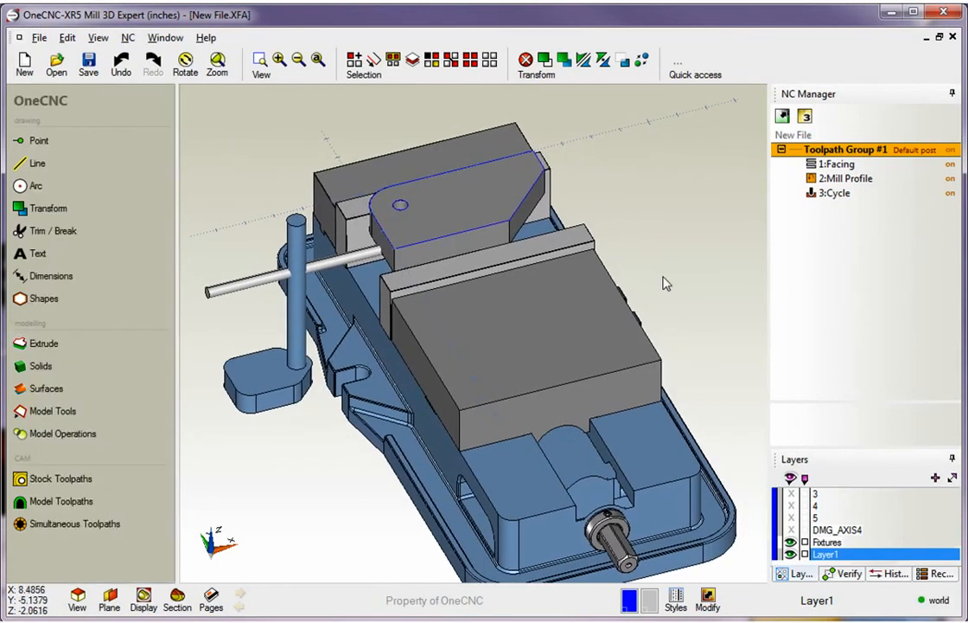